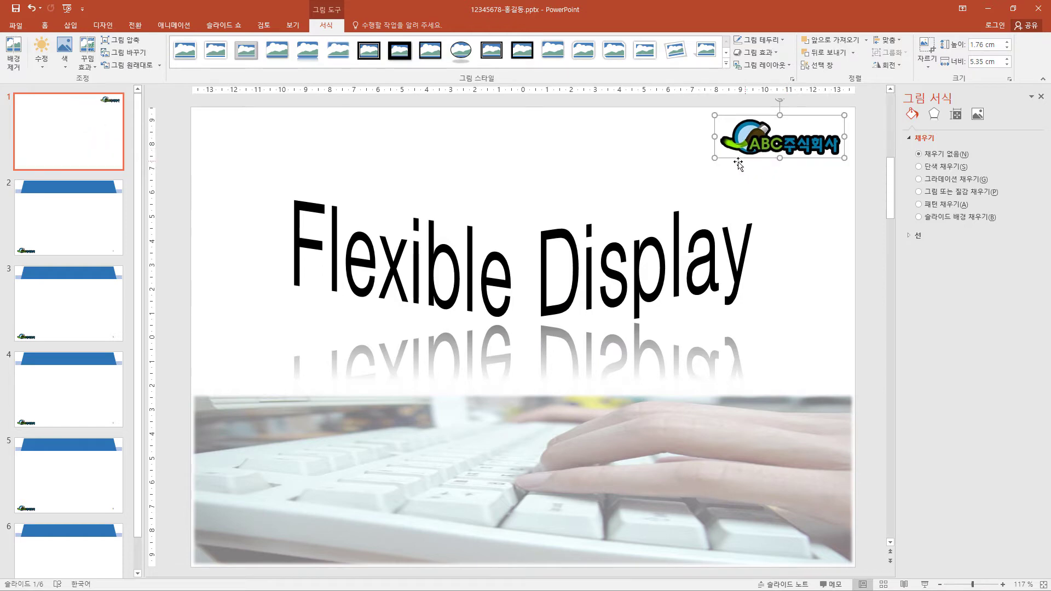
Step: Shrink the ABC company logo slightly in the upper-right corner of slide 1
drag(715, 157, 721, 155)
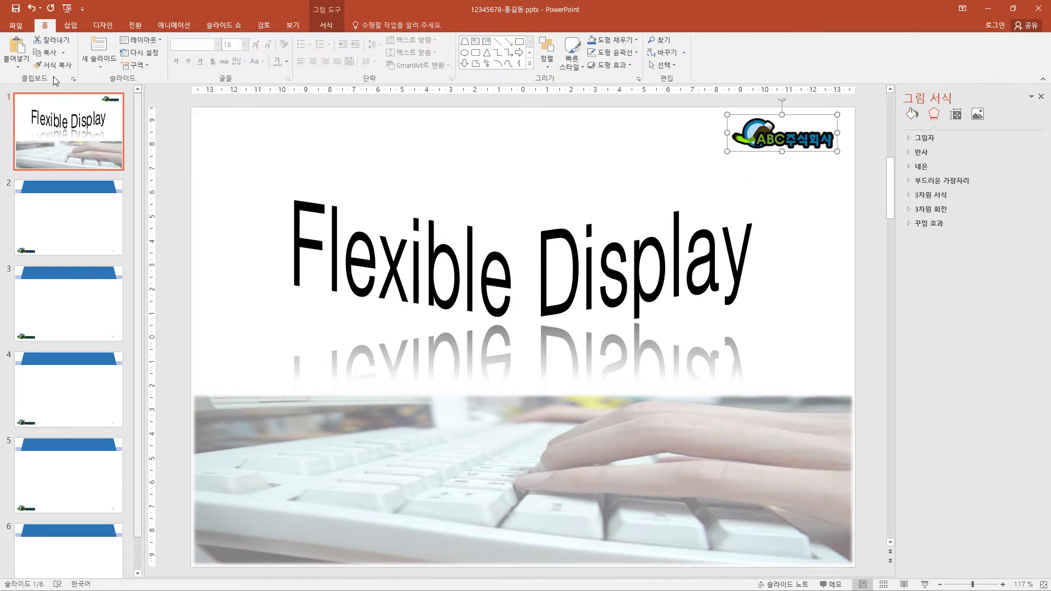
Step: Title slide 2 "목차" and delete its empty content placeholder
click(62, 220)
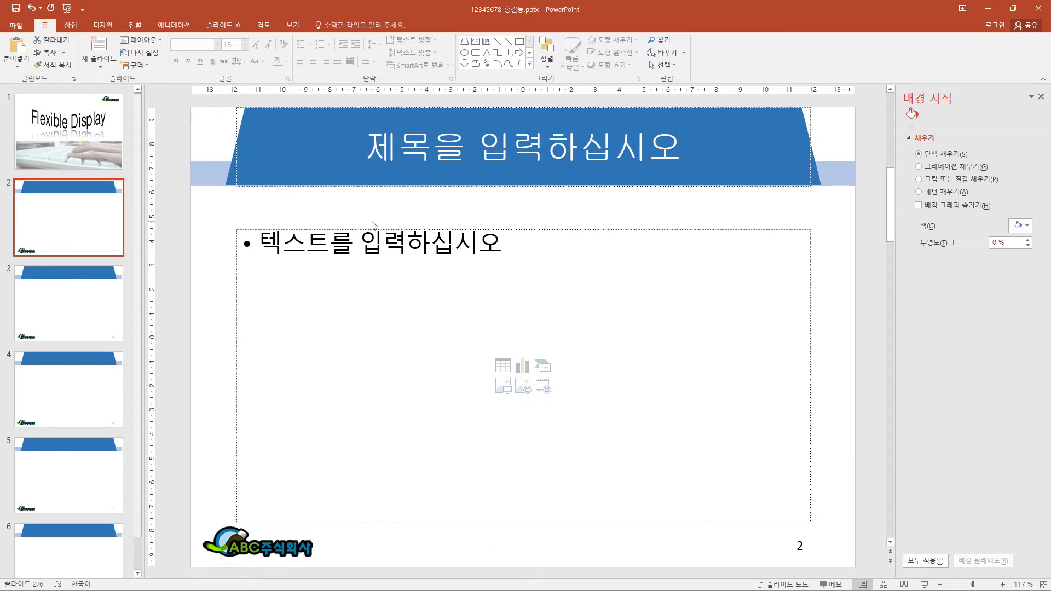
click(540, 148)
text(목차)
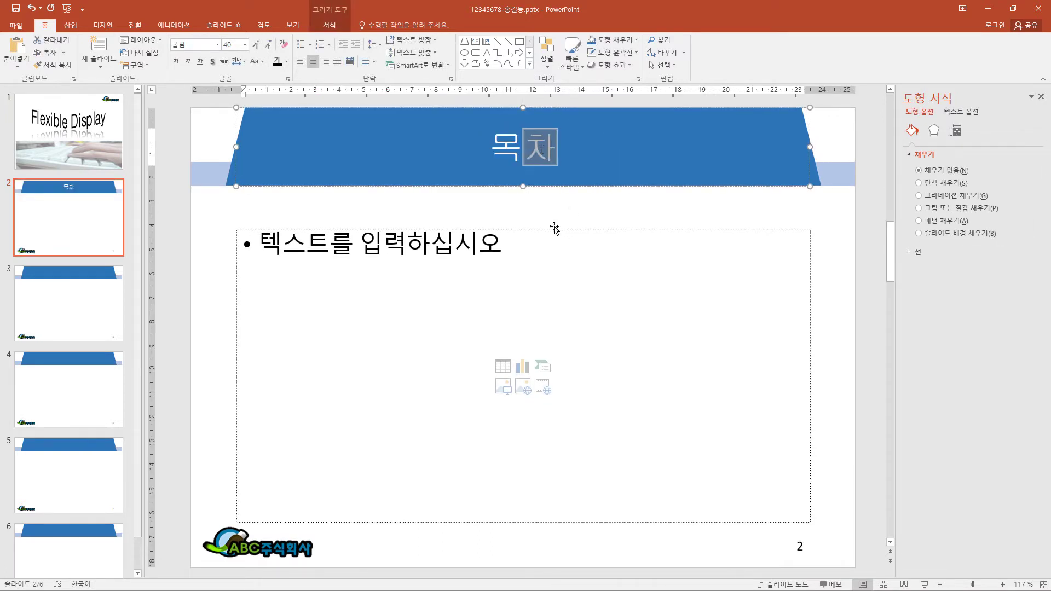
click(594, 230)
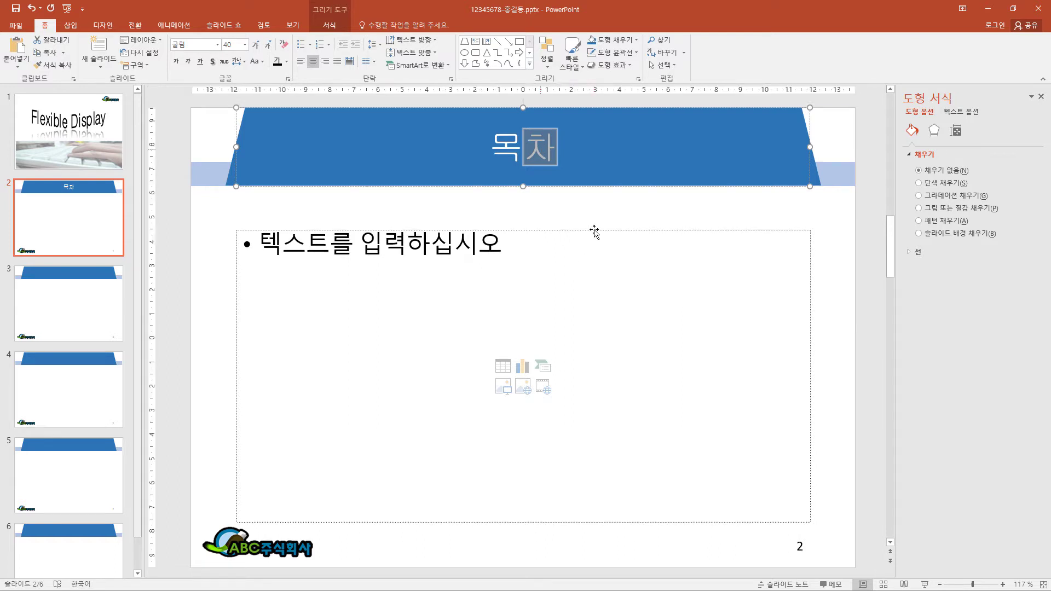
key(Delete)
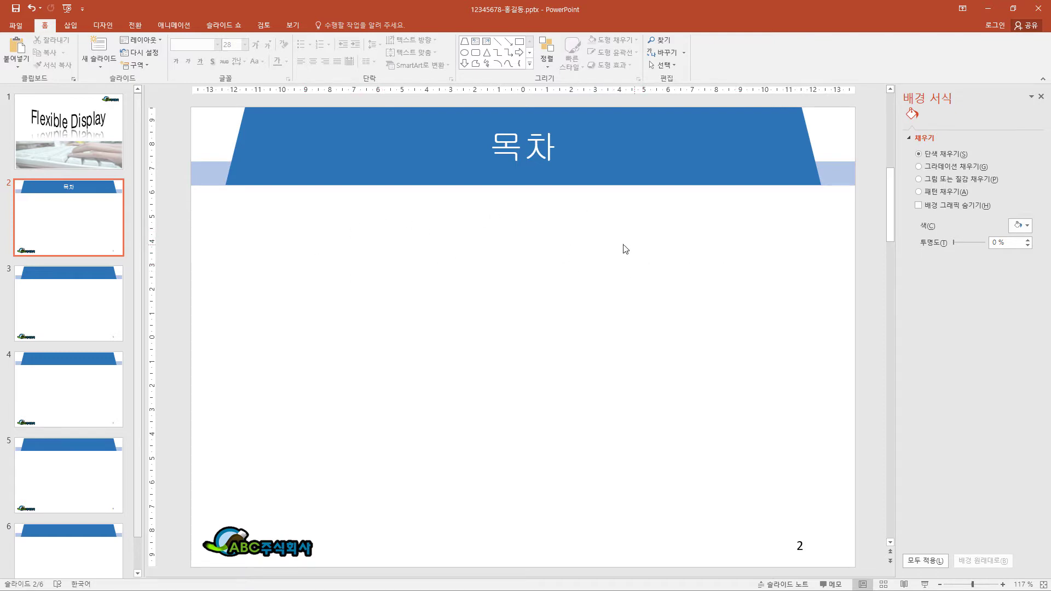
Step: Draw a pentagon block-arrow bar about 14.56 cm wide and 1.01 cm high below the title on slide 2
click(529, 64)
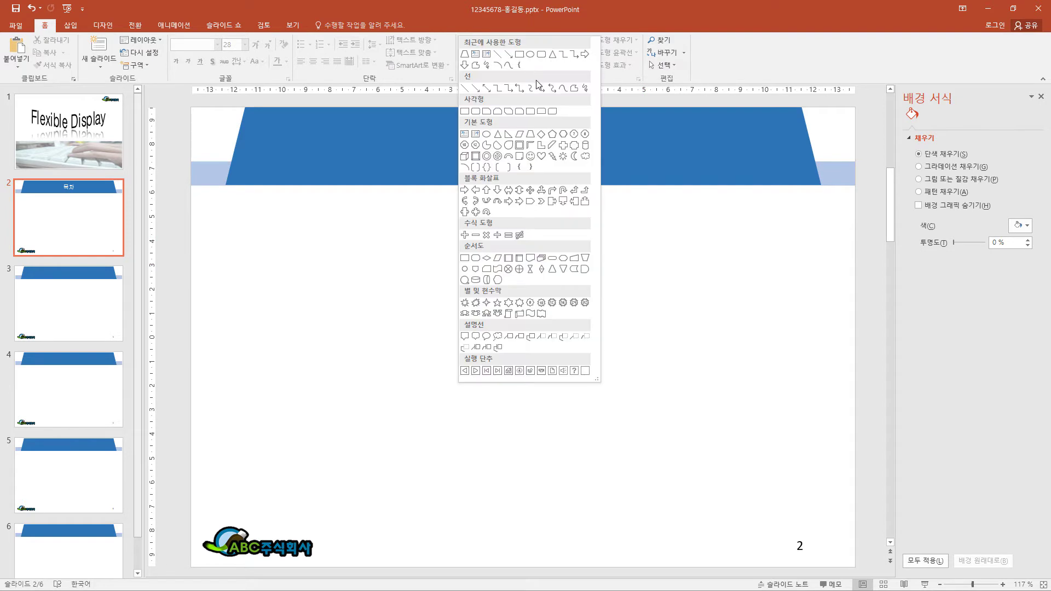
click(530, 202)
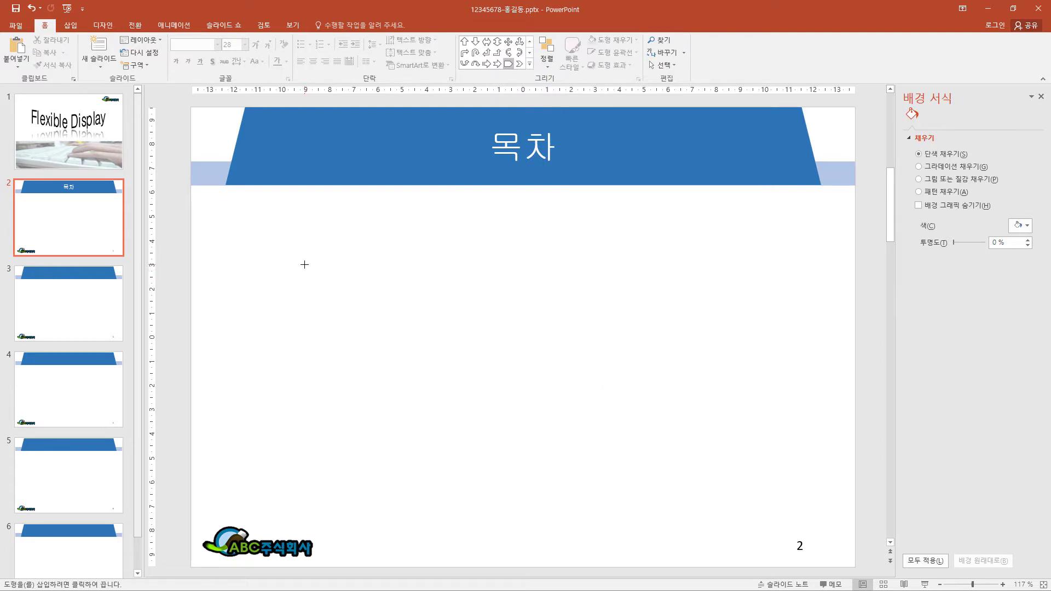
mouse_move(304, 265)
mouse_down()
mouse_move(527, 284)
mouse_move(600, 281)
mouse_move(601, 262)
mouse_up()
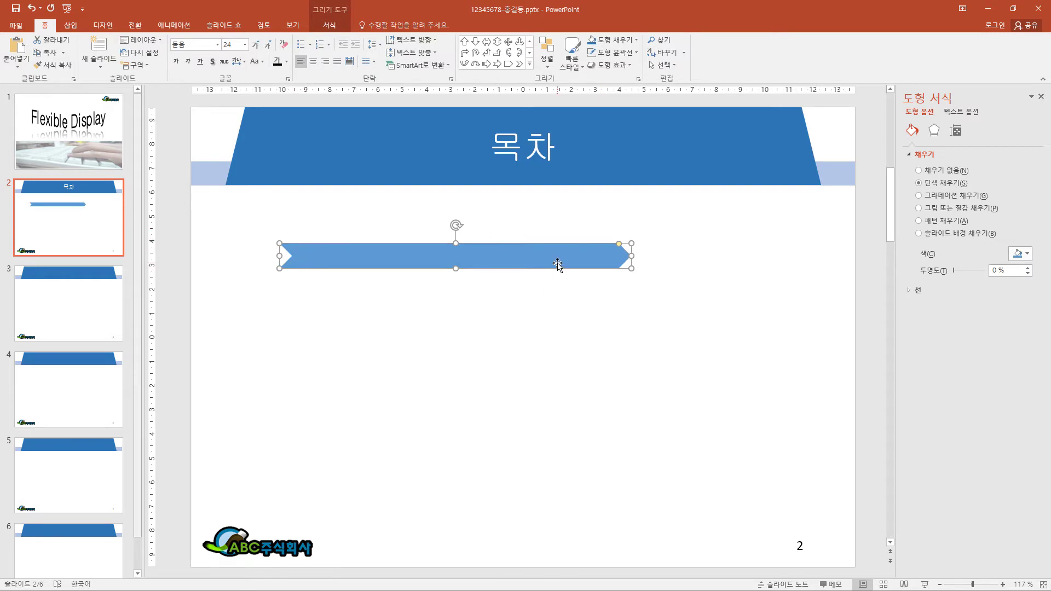
key(ctrl+z)
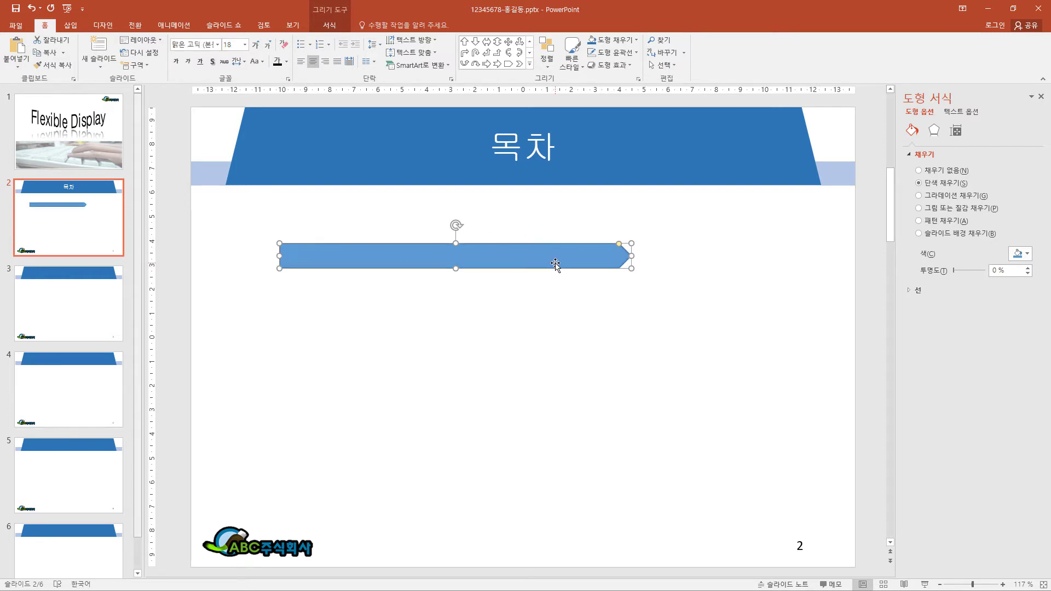
Step: Draw a flowchart stored-data shape about 2.65 cm wide and 2.38 cm high over the start of the arrow bar
click(530, 65)
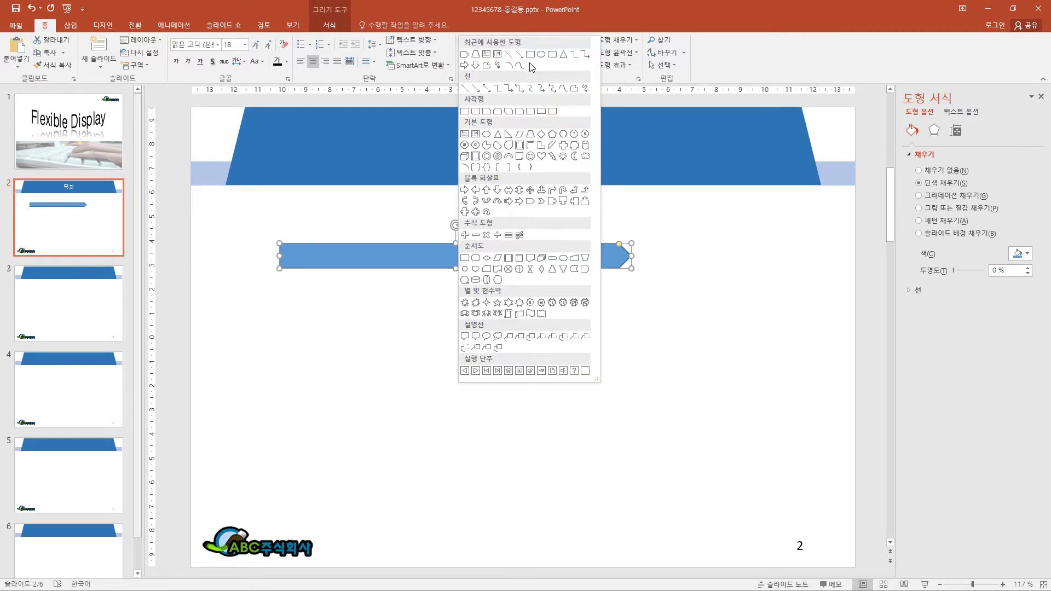
click(577, 273)
drag(243, 198, 313, 268)
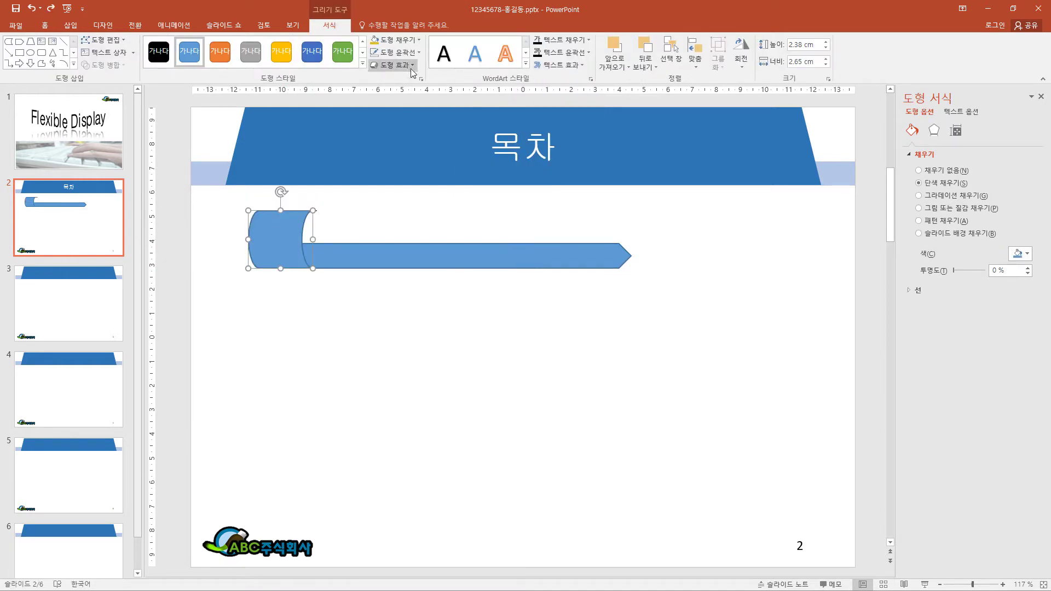
Step: Fill the stored-data shape with the standard orange and the arrow bar with a light blue theme colour
click(419, 38)
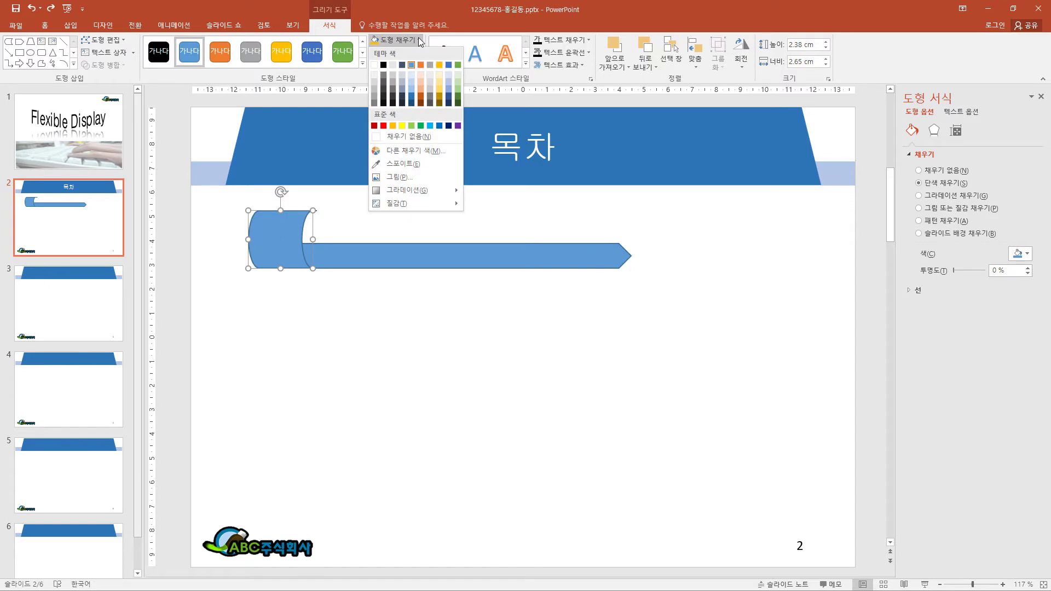
click(395, 126)
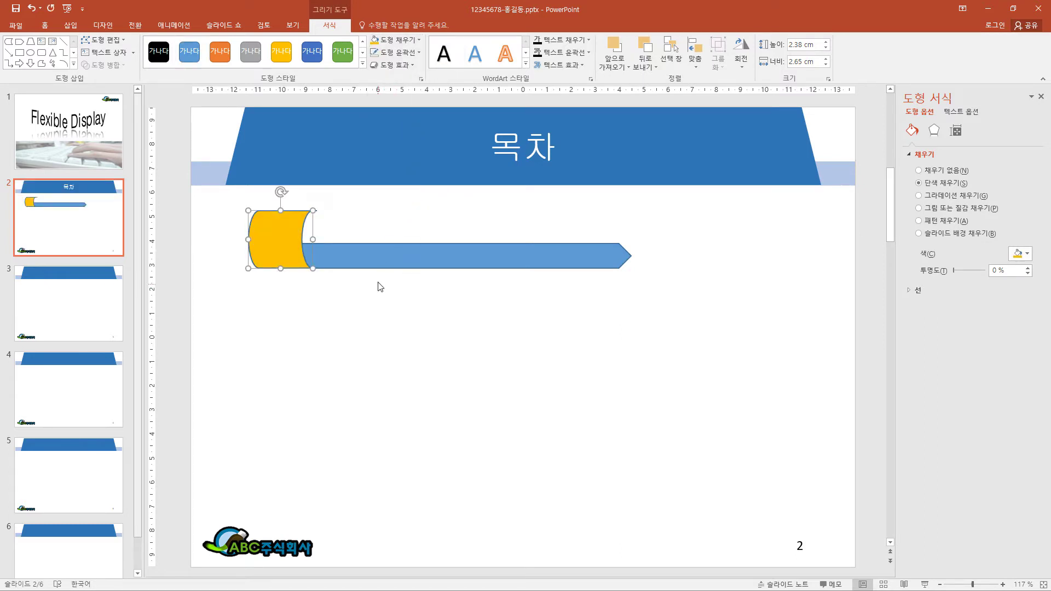
click(388, 259)
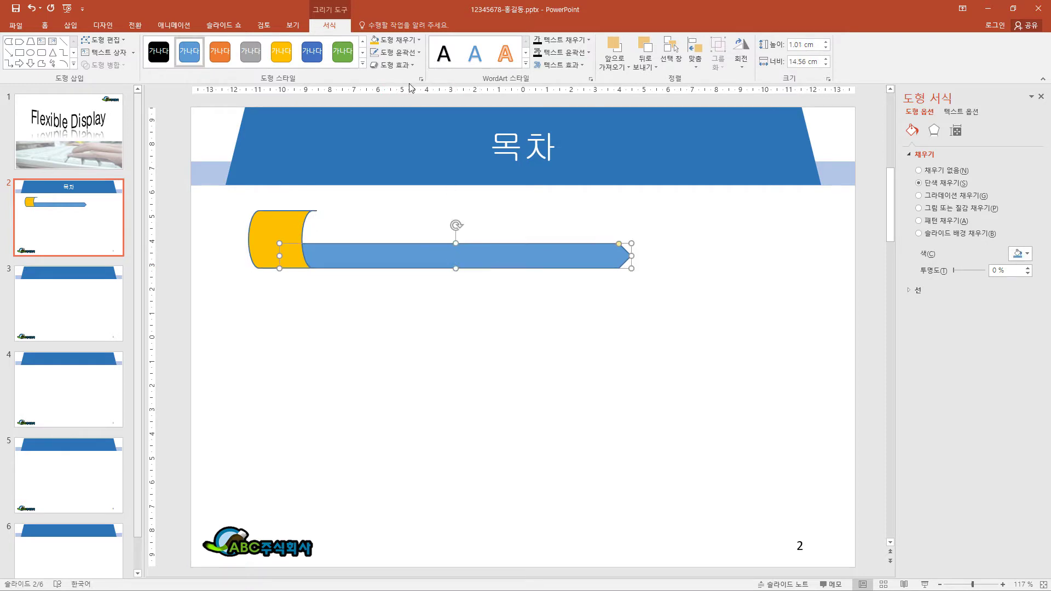
click(419, 40)
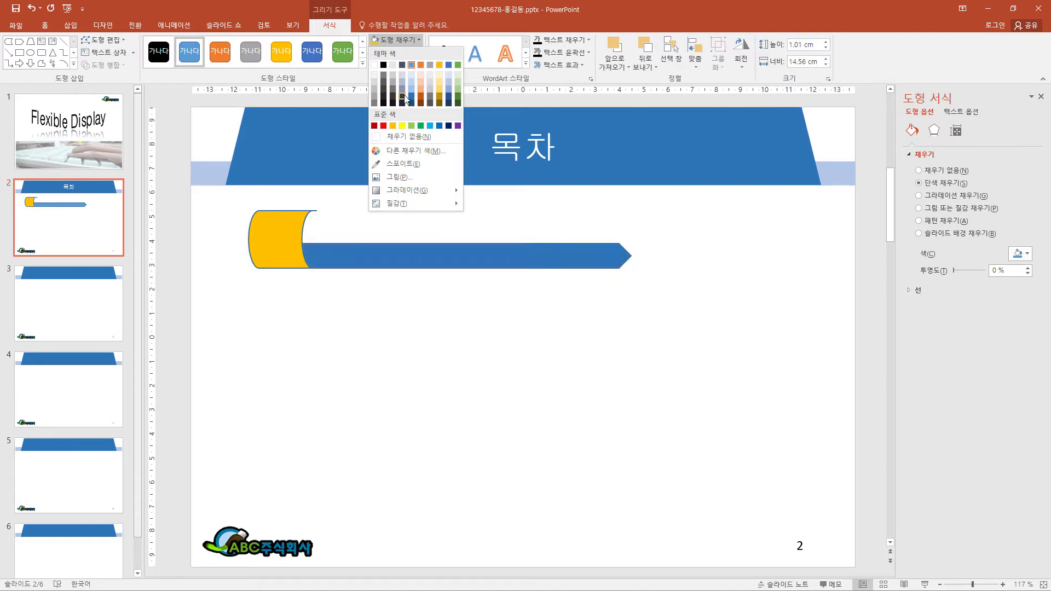
click(449, 90)
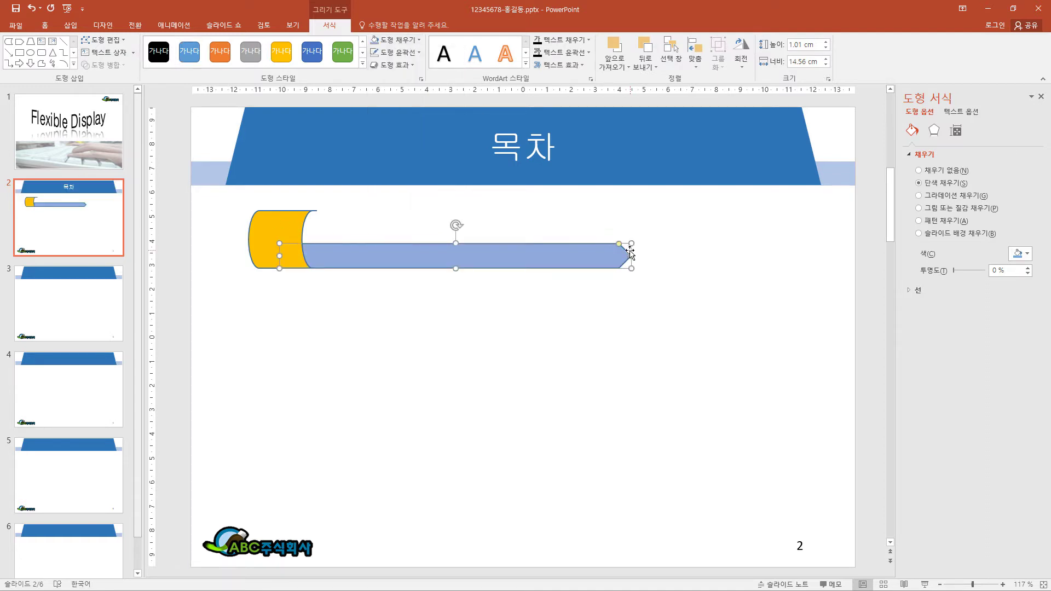
Step: Remove the outline from both the orange shape and the arrow bar
shift+click(279, 231)
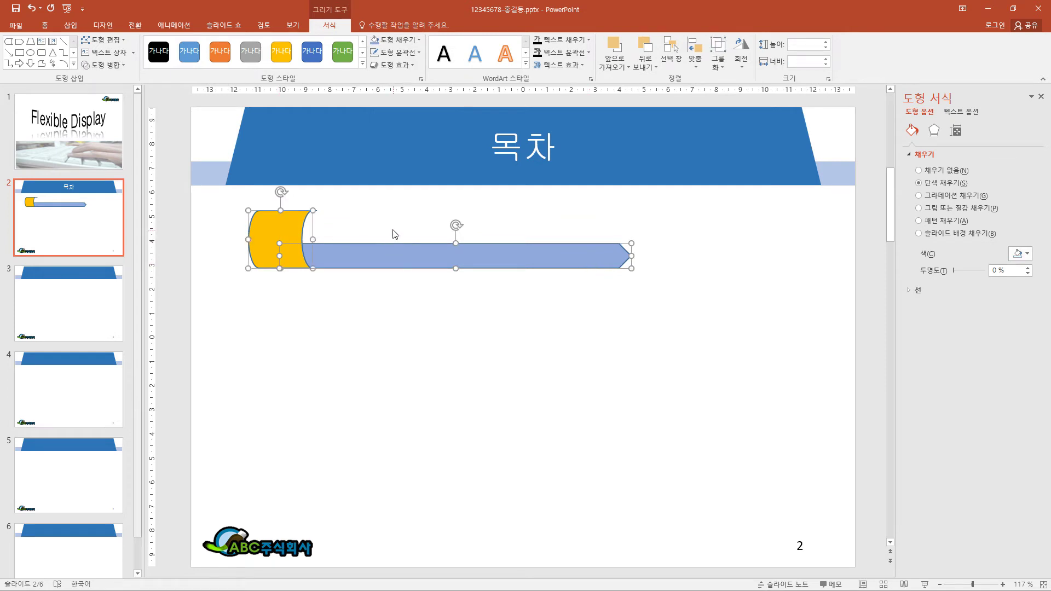
click(419, 53)
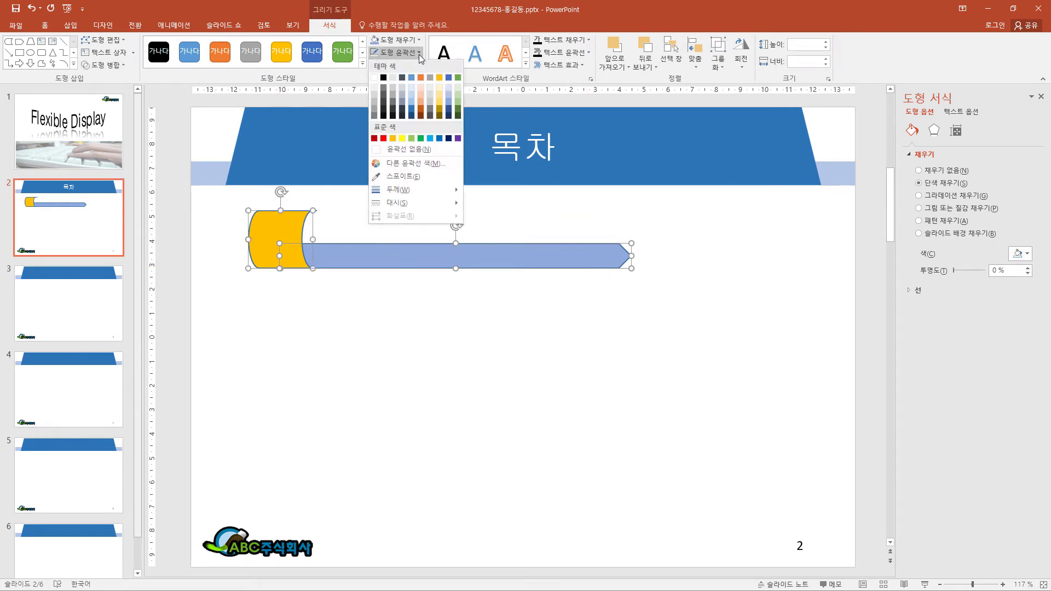
click(399, 149)
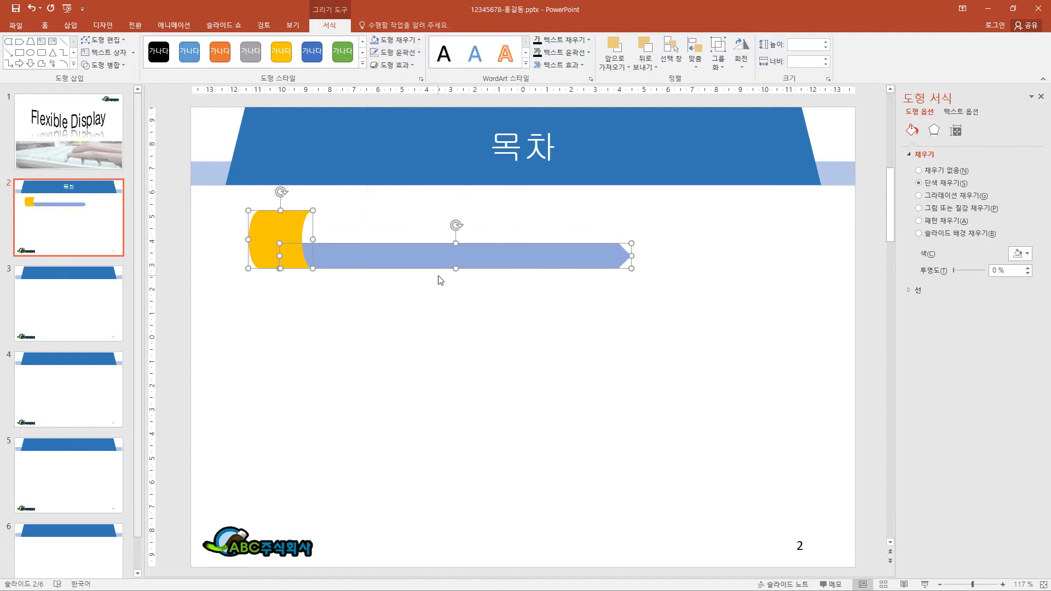
key(ctrl+z)
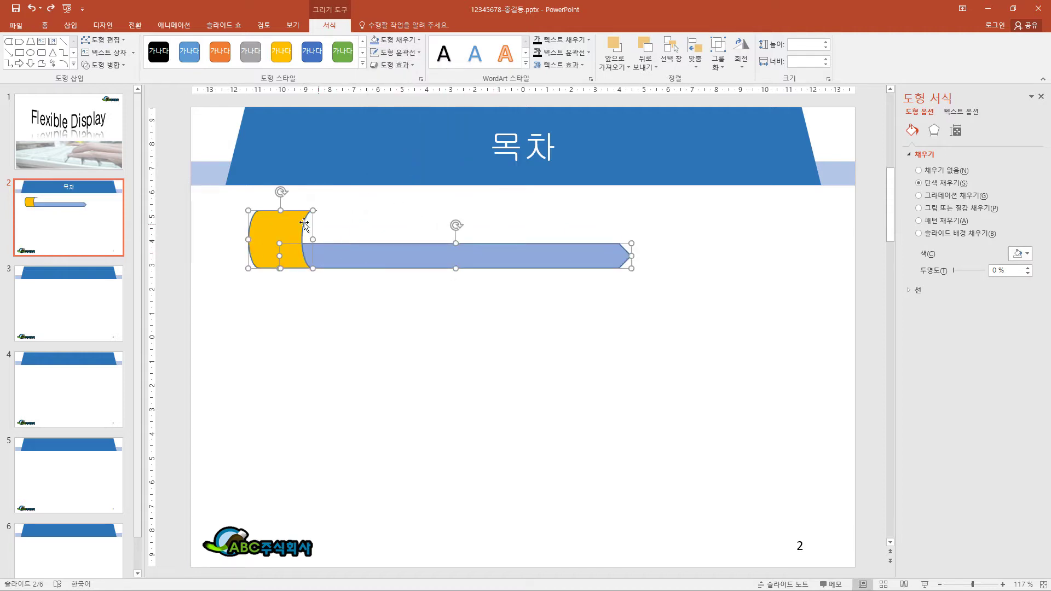
click(419, 53)
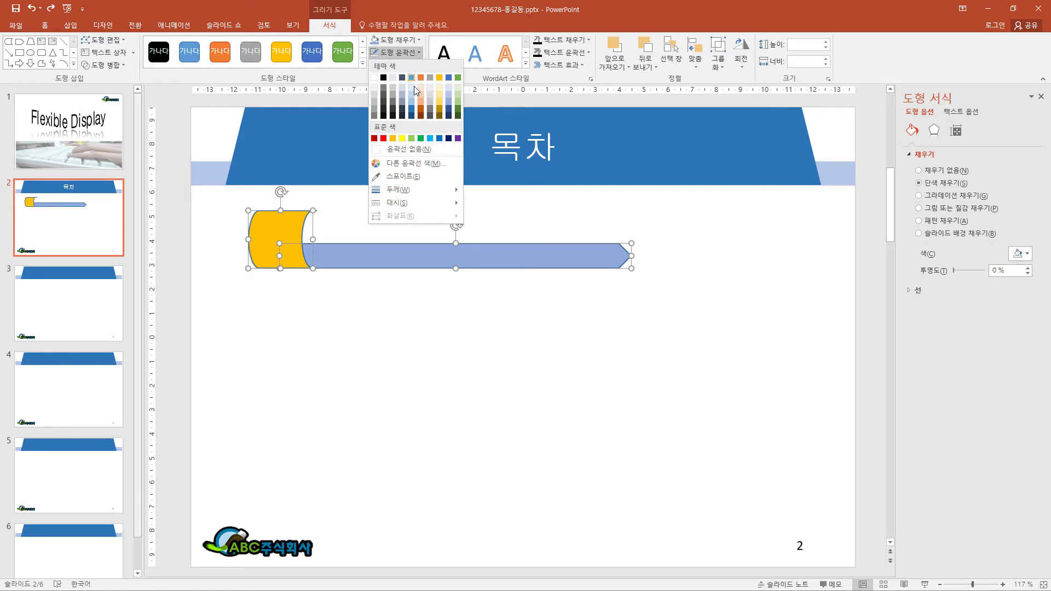
click(415, 150)
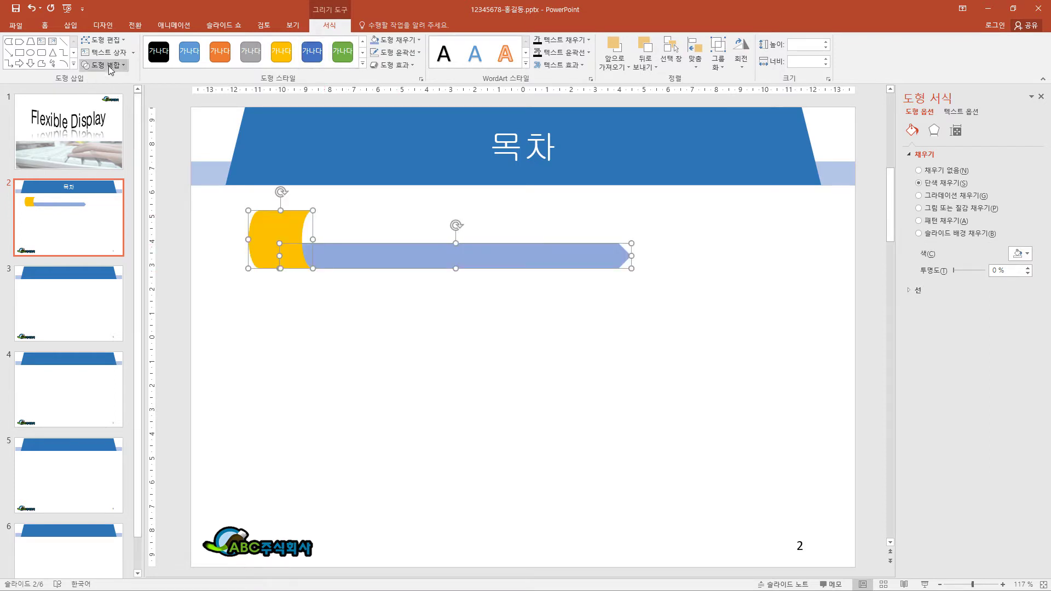
Step: Add a text box reading "플렉서블 디스플레이 개요" above the arrow bar and enter 1 in the orange shape
click(44, 44)
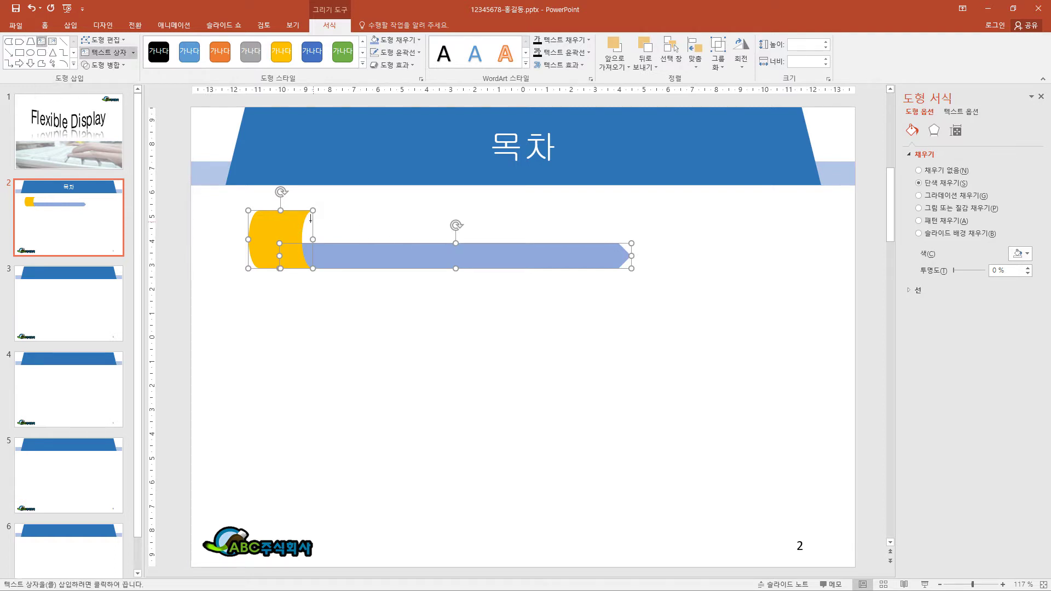
drag(317, 213, 629, 242)
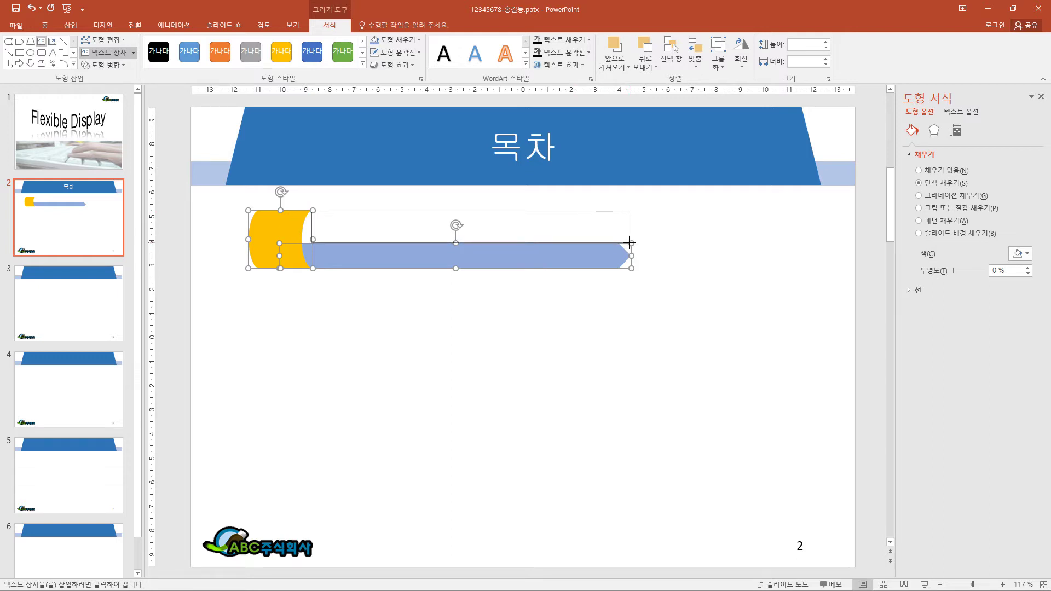
drag(630, 243, 631, 243)
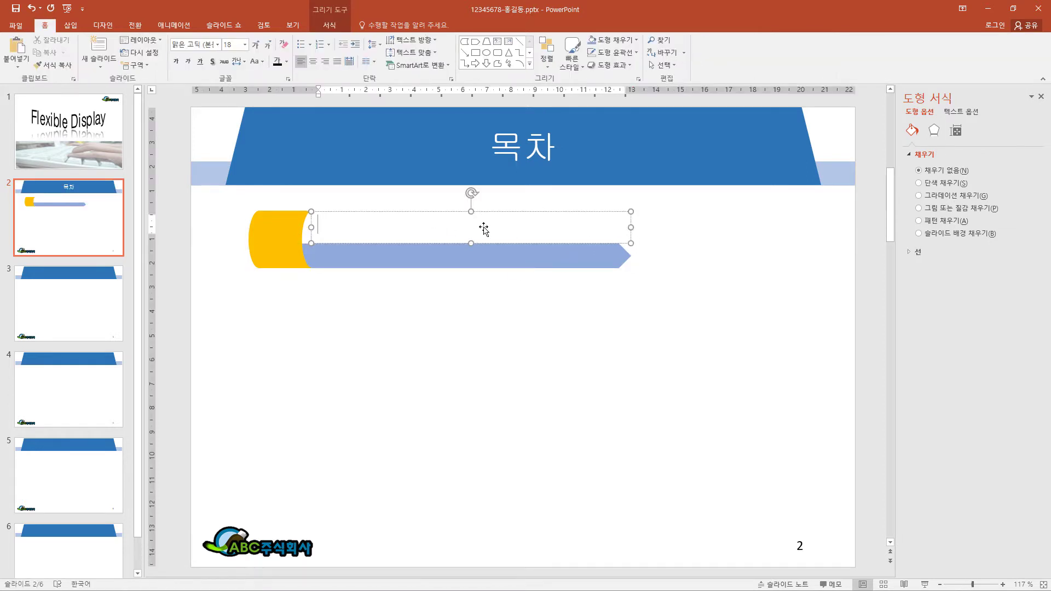
text(플렉서블 디스플레이 개요)
click(280, 236)
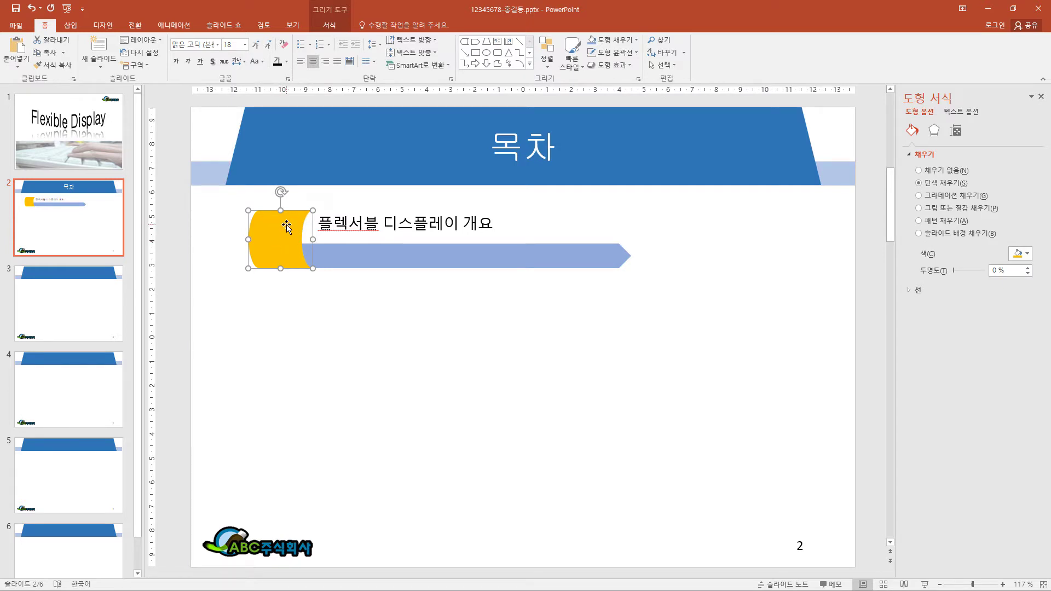
text(1)
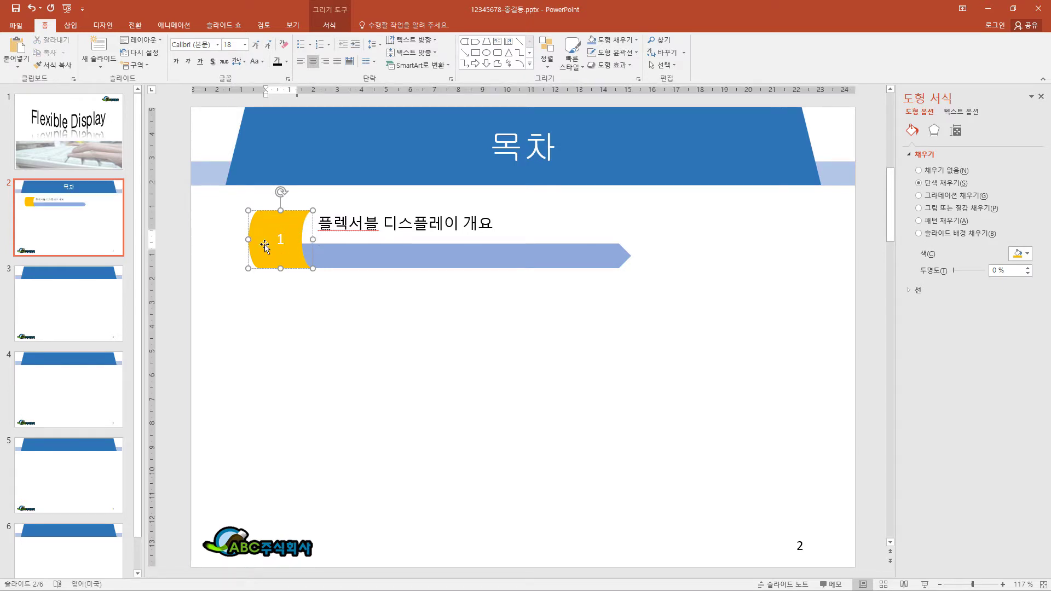
Step: Set the text of the orange shape and the text box to 돋움, size 24
click(289, 266)
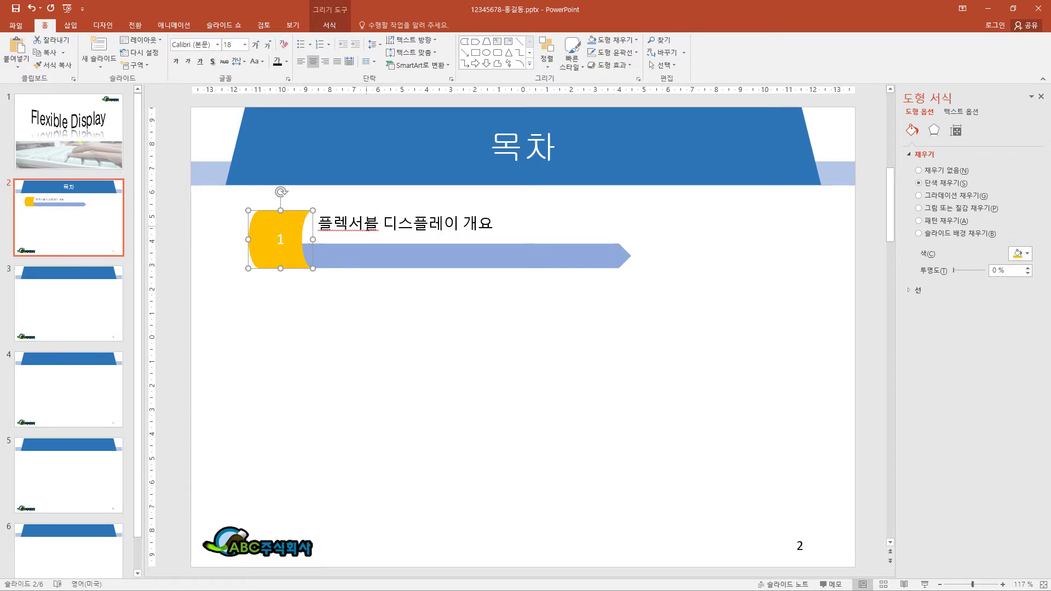
shift+click(368, 229)
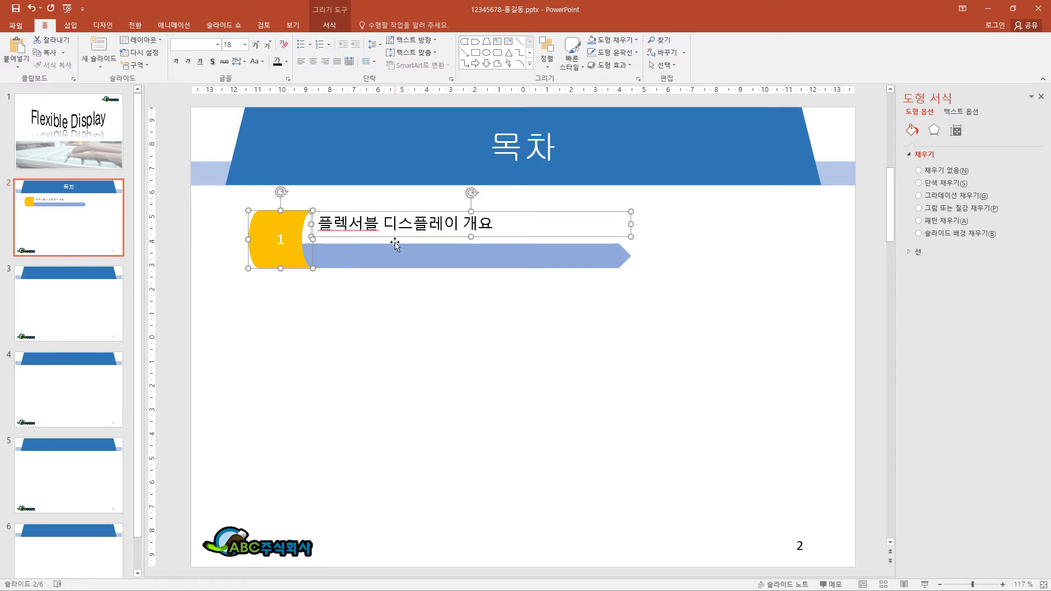
click(217, 44)
click(192, 136)
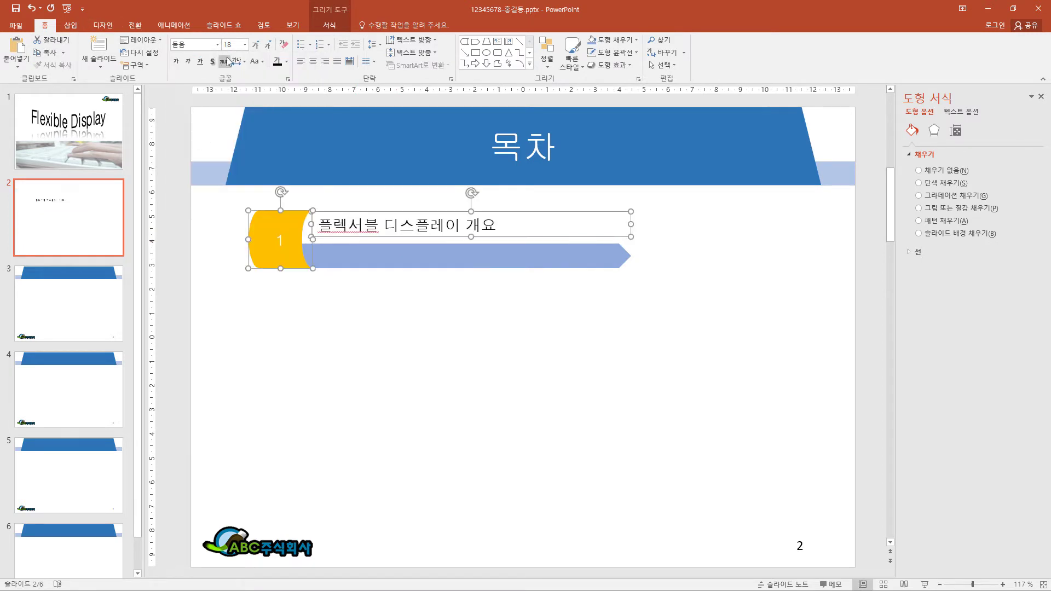
click(255, 44)
click(255, 44)
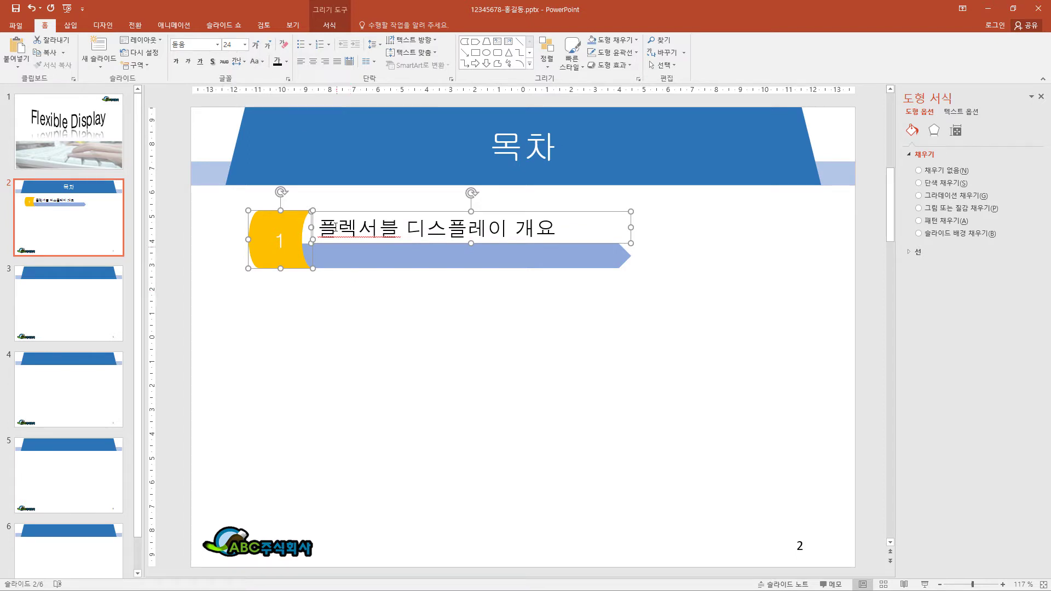
Step: Copy the first entry three times below it, relabelled 2 "구동방식에 따른 유형", 3 "플렉서블 디스플레이 시장 현황" and 4 "플렉서블 디스플레이 기술"
drag(209, 194, 721, 310)
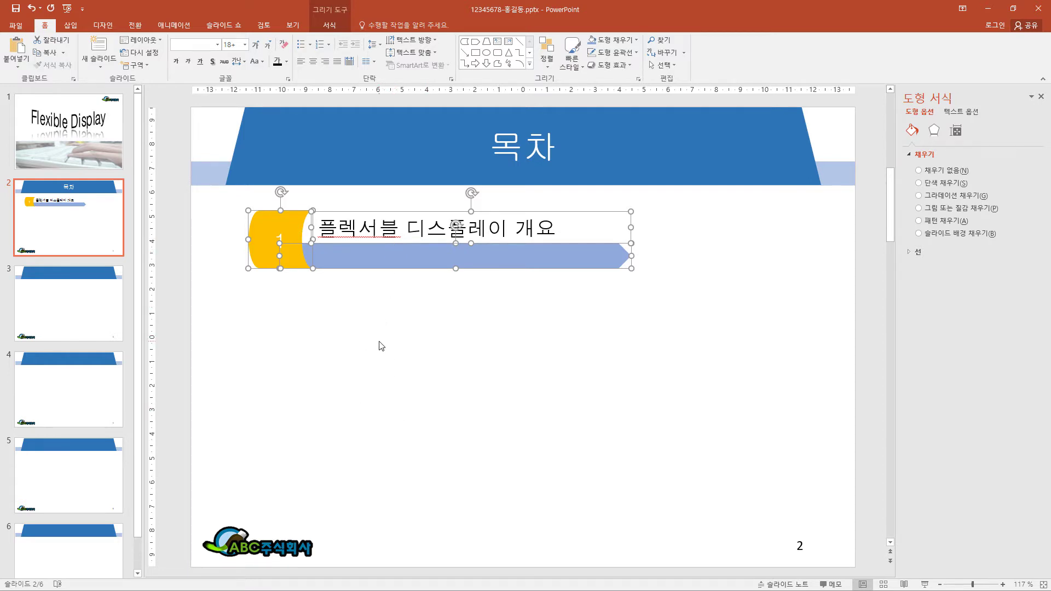
drag(428, 261, 445, 481)
click(284, 321)
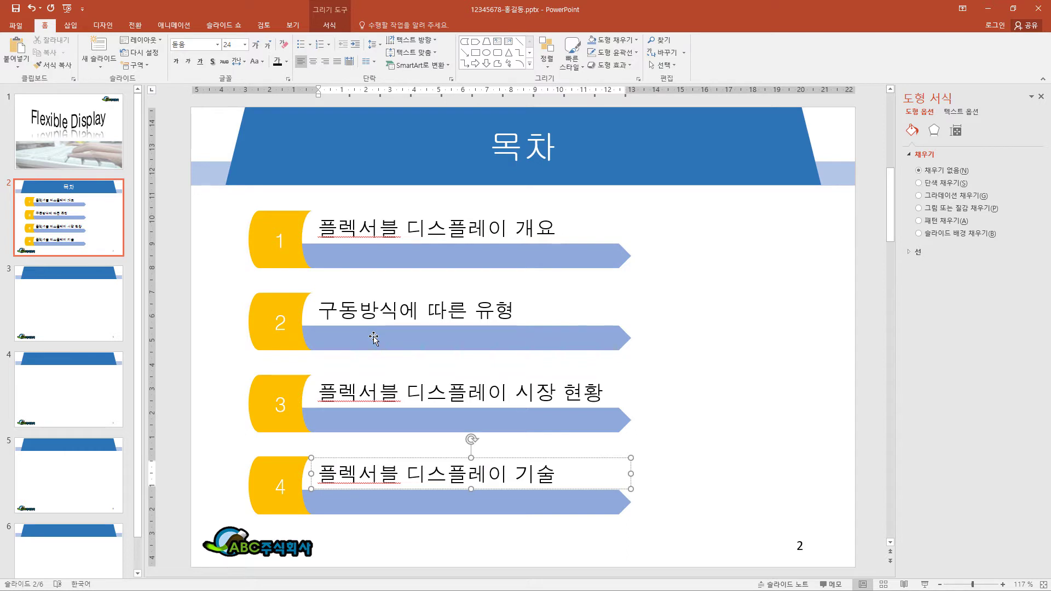
Step: Hyperlink the entry text "구동방식에 따른 유형" to slide 4 of the current document
click(516, 311)
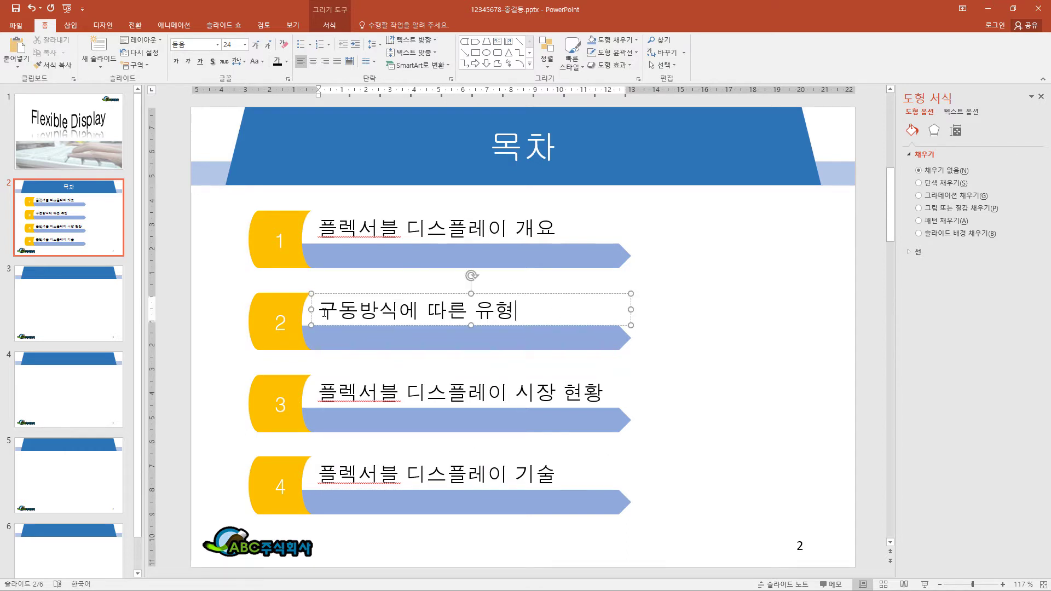
drag(323, 312, 519, 316)
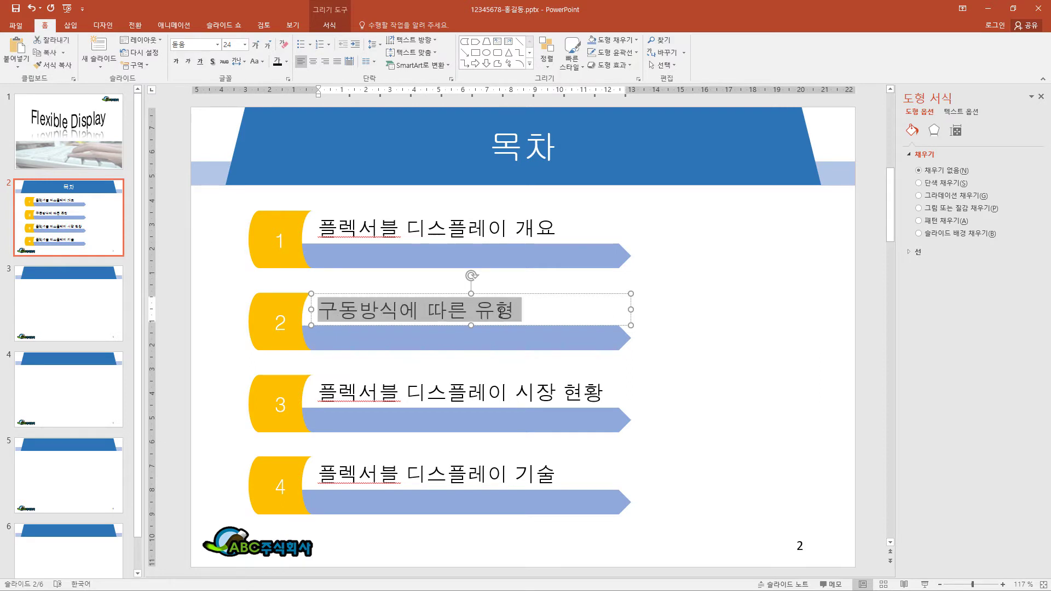
right_click(452, 313)
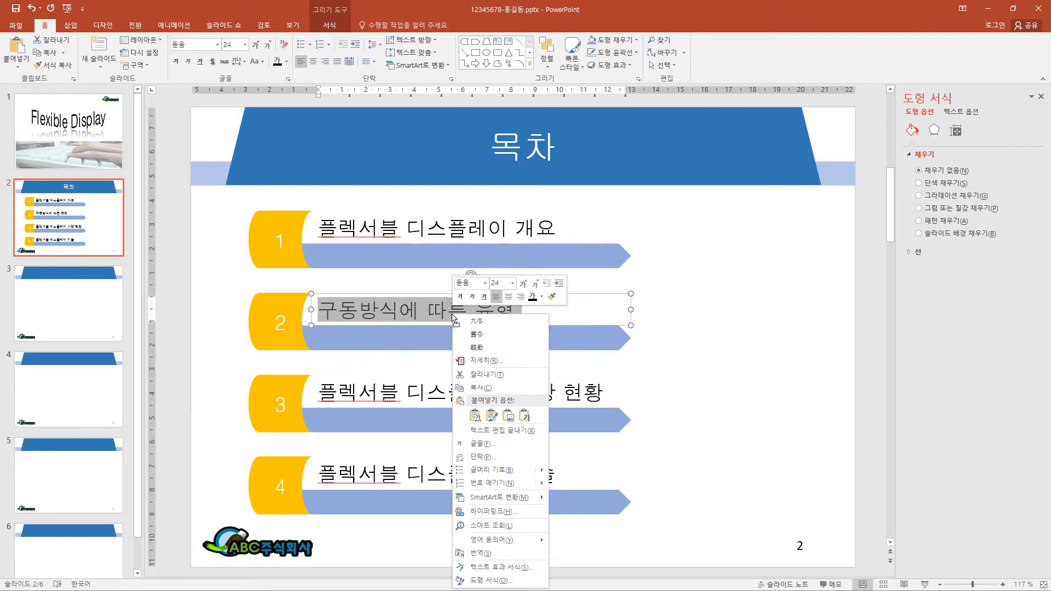
click(517, 510)
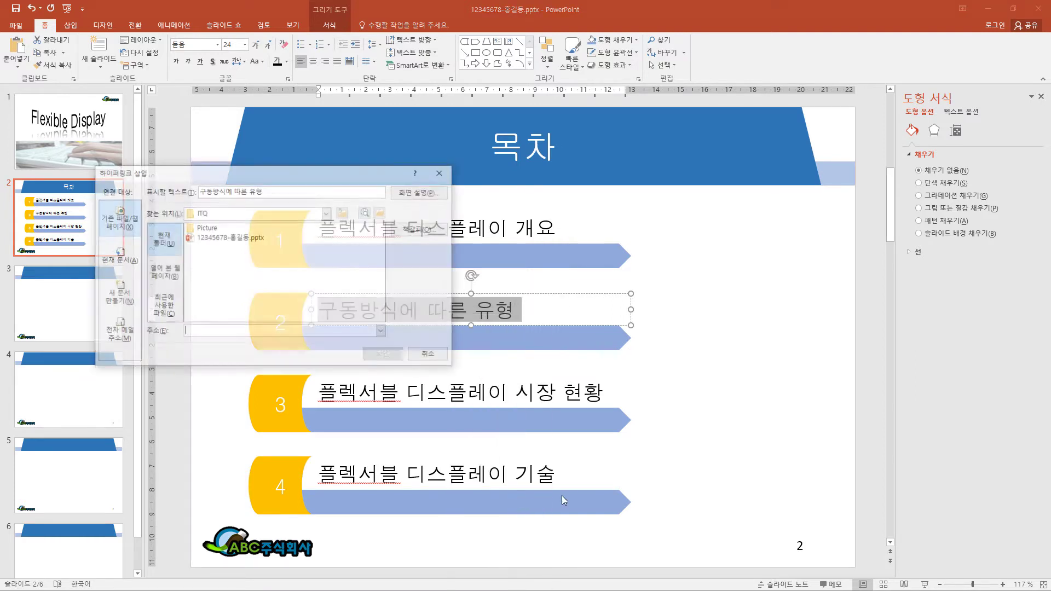
click(132, 263)
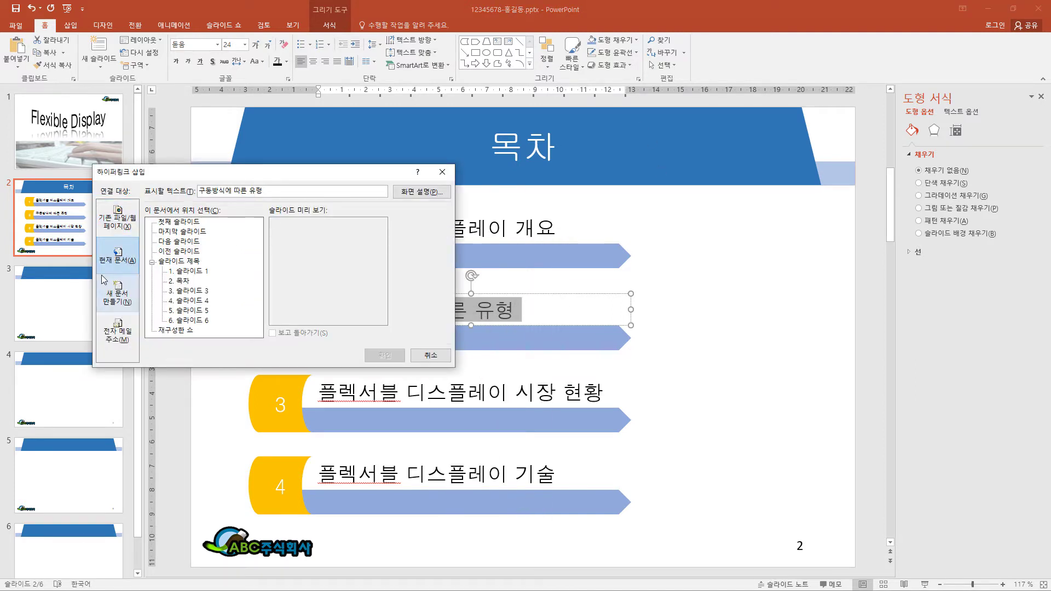
click(208, 301)
click(385, 356)
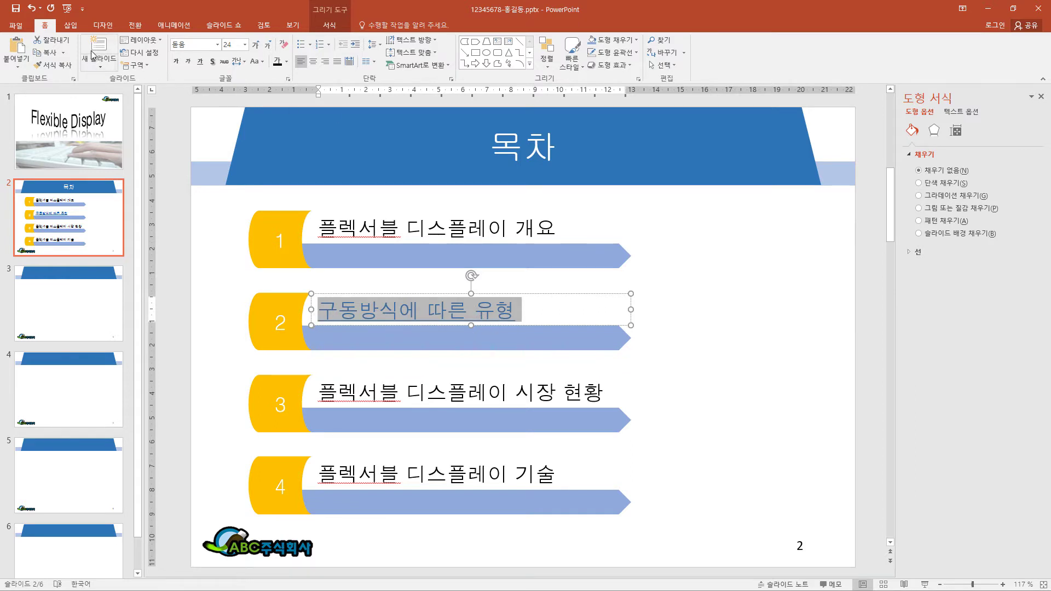
Step: Insert the picture 그림5.JPG from the Picture folder onto the 목차 slide
click(71, 25)
click(98, 62)
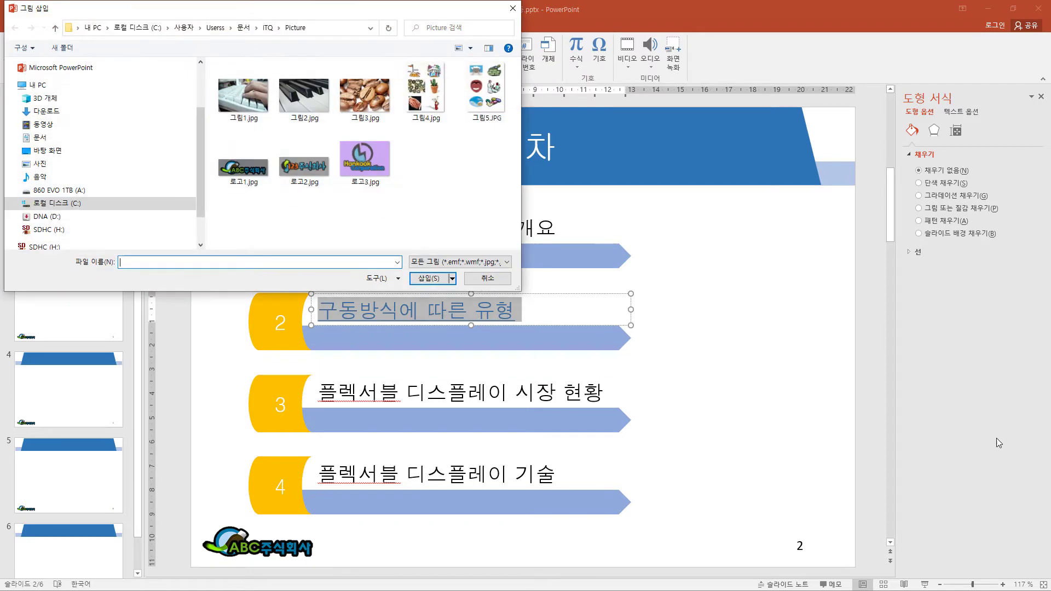
click(477, 97)
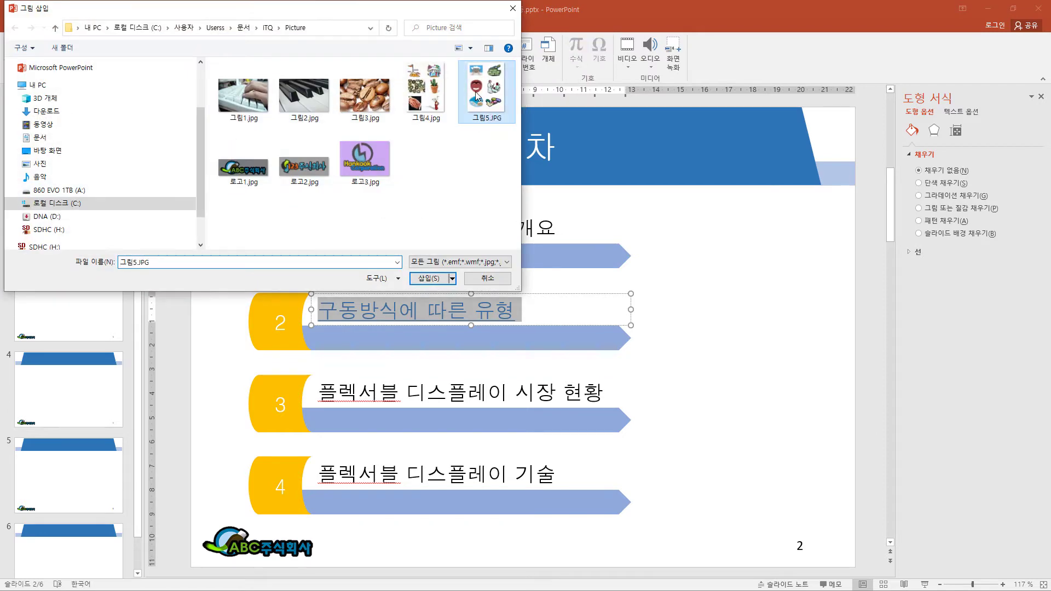
click(422, 279)
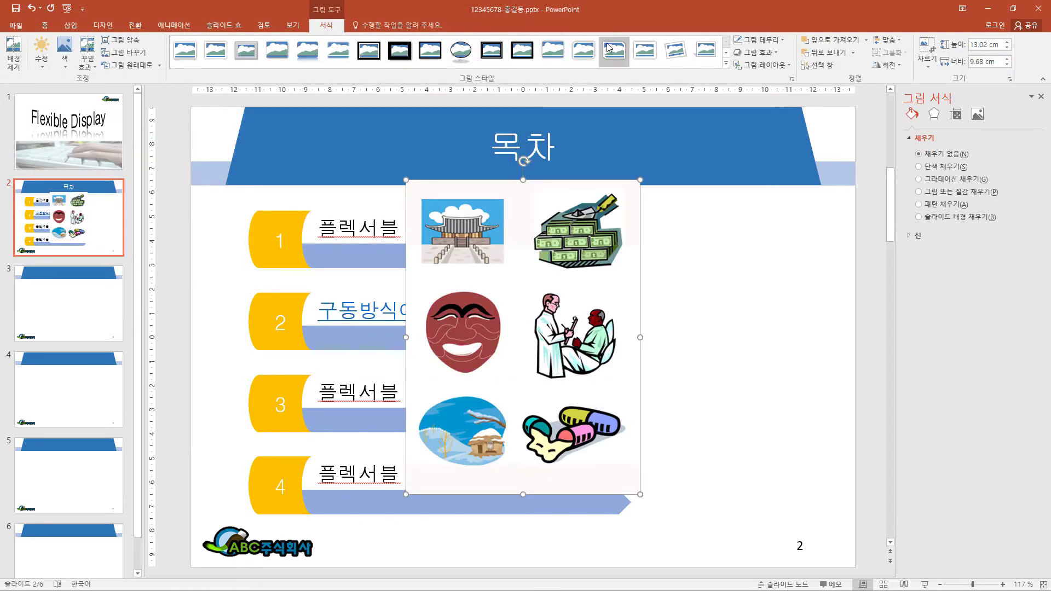
Step: Crop the picture to the snowy house image, about 4.51 by 3.97 cm, and place it to the right of the first two entries
click(932, 49)
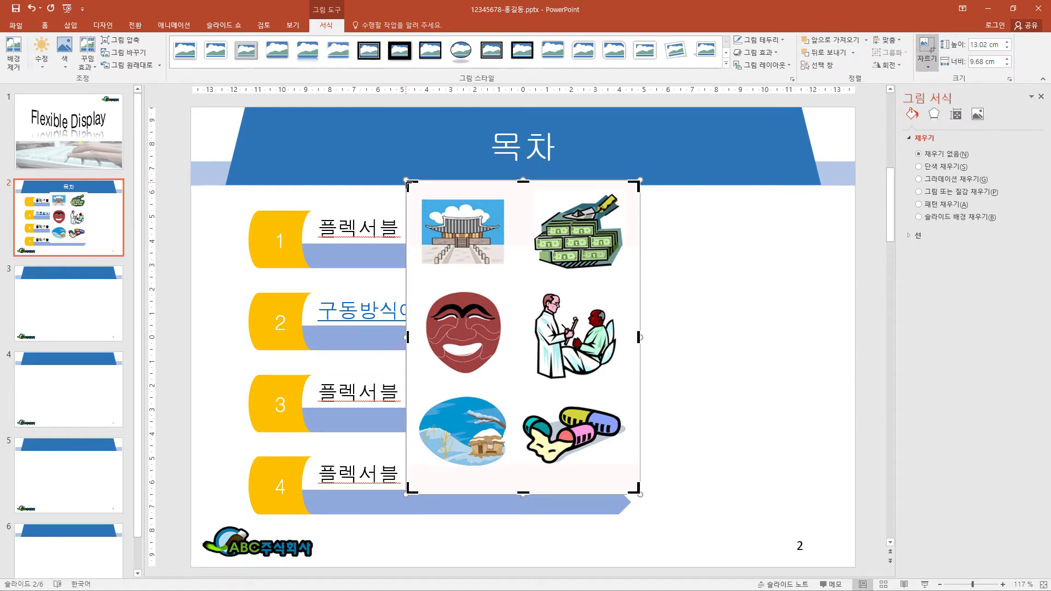
drag(408, 194, 410, 394)
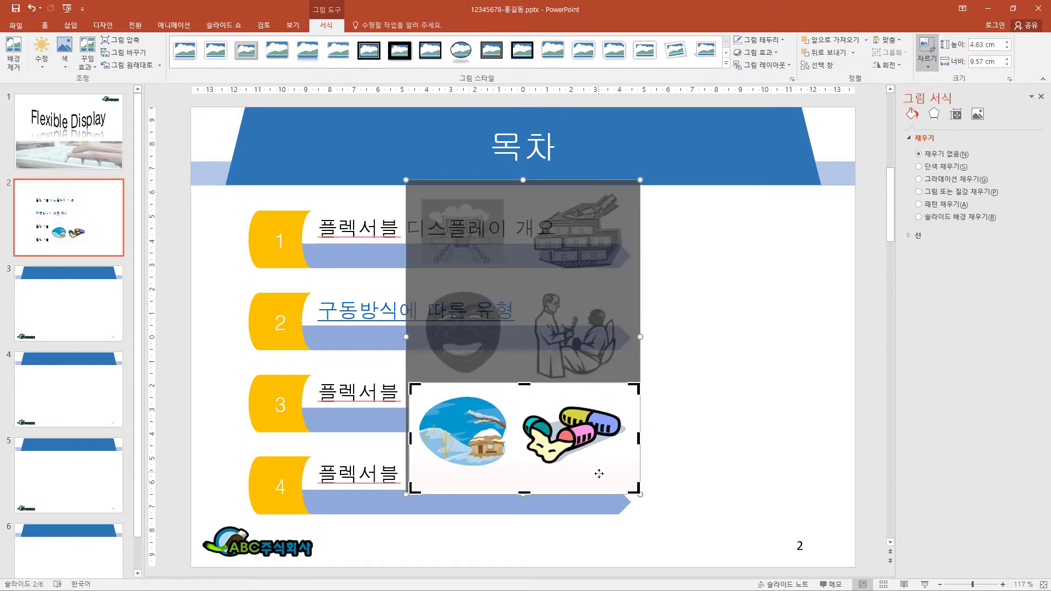
drag(632, 490, 513, 475)
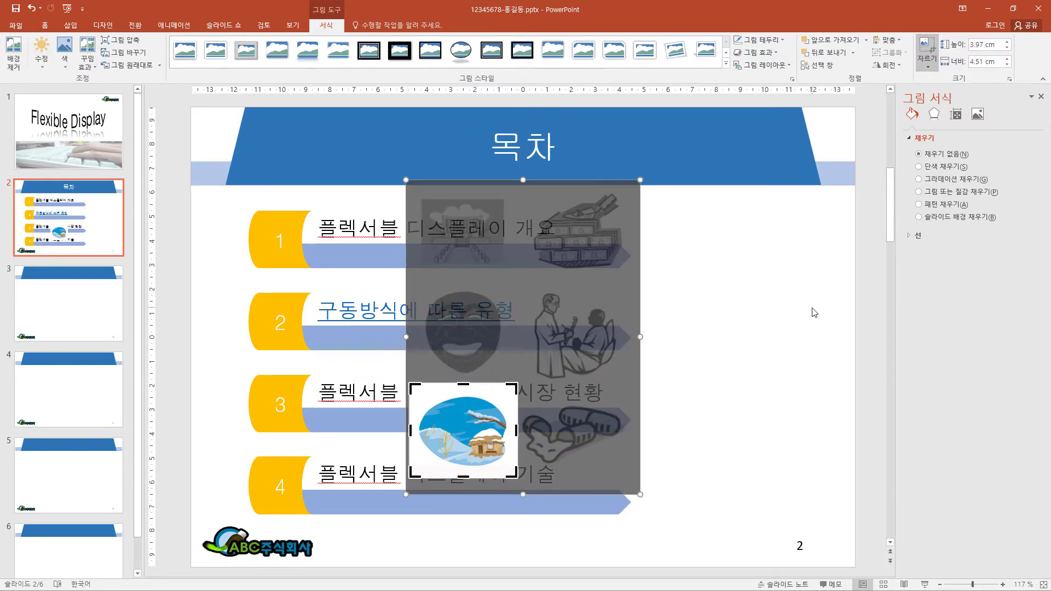
key(Escape)
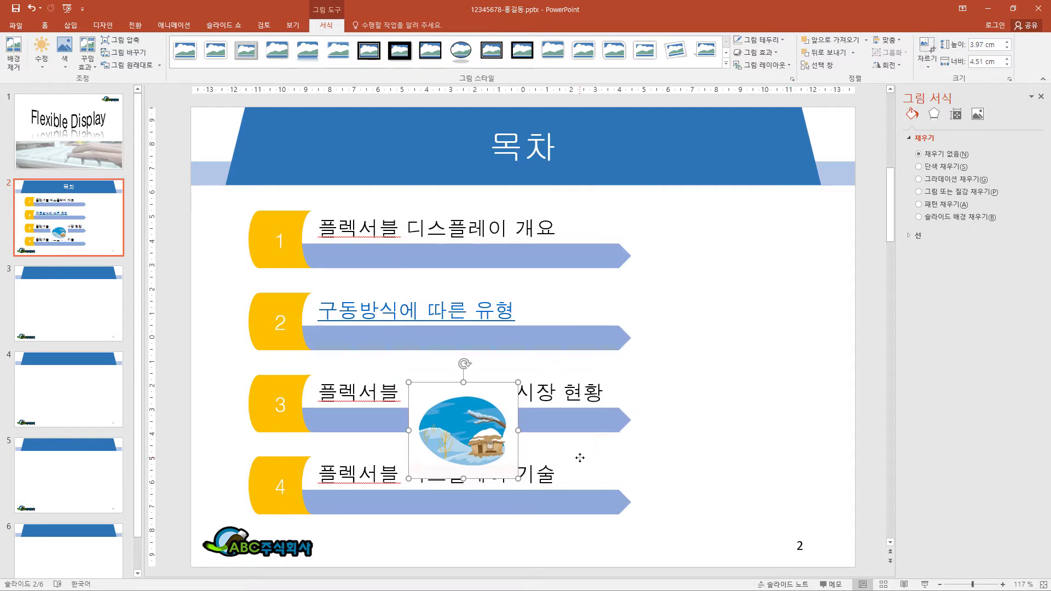
drag(485, 437, 771, 268)
key(Down)
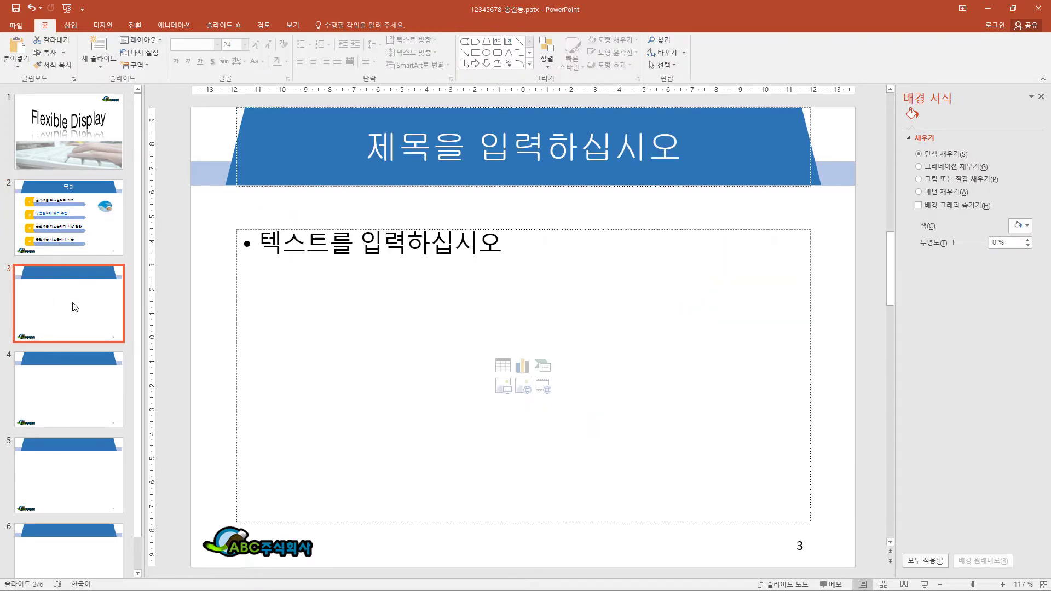
Step: Enter "1. 플렉서블 디스플레이 개요" as the title of slide 3
click(453, 155)
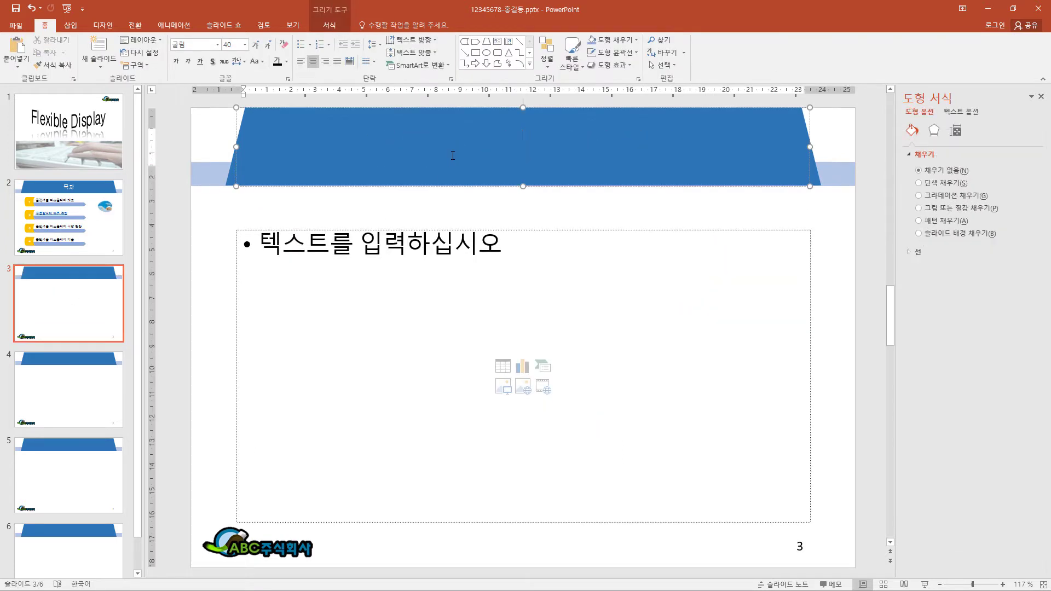
text(1. 플렉서블 디스플레이 개요)
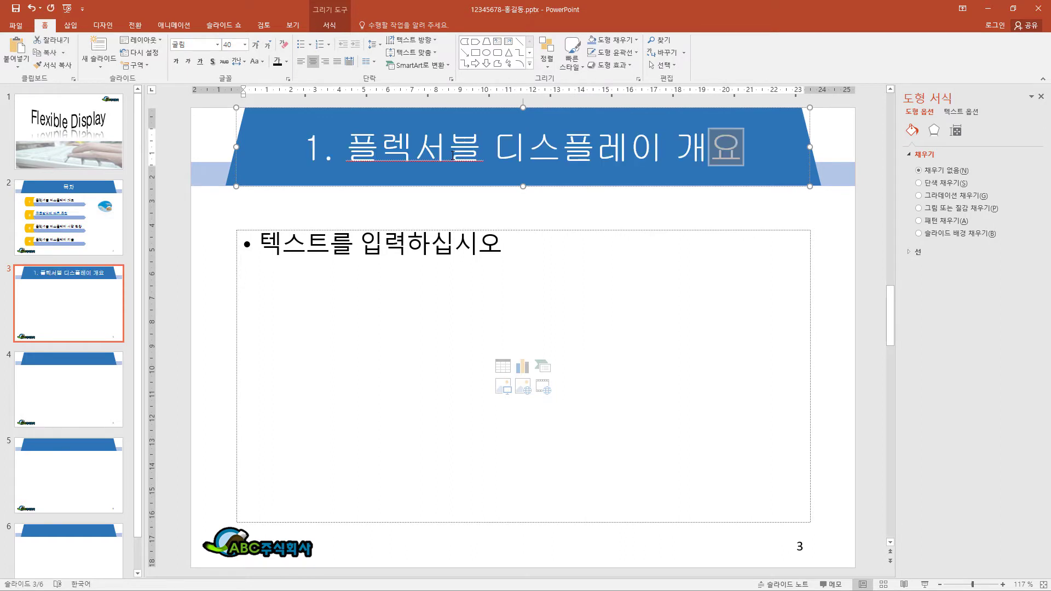